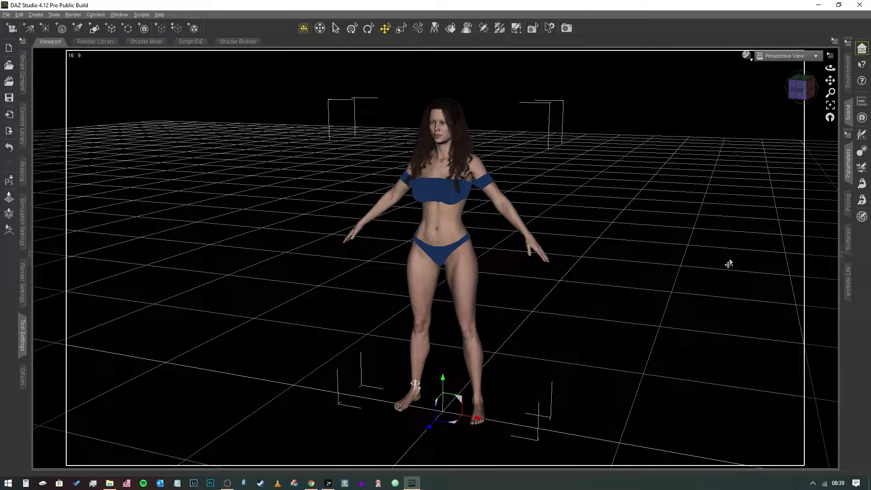
- Create a new D-Former on the selected female figure, keeping the default name
left_click(799, 94)
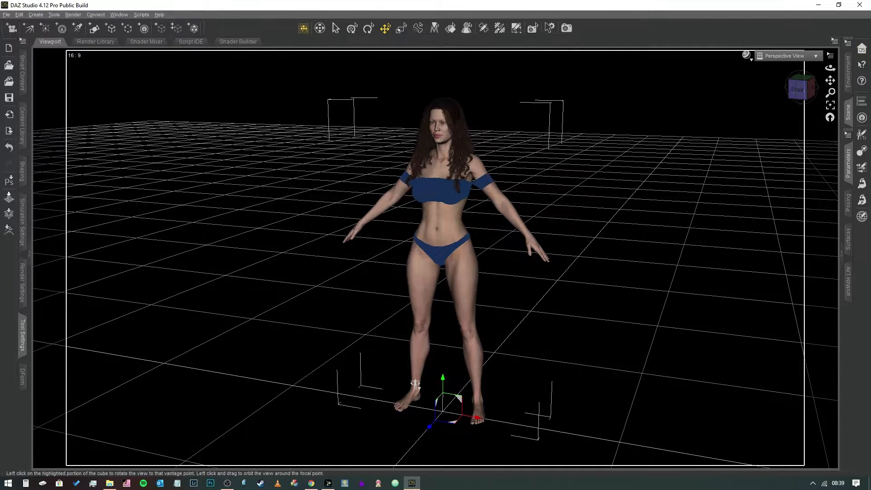
left_click(847, 111)
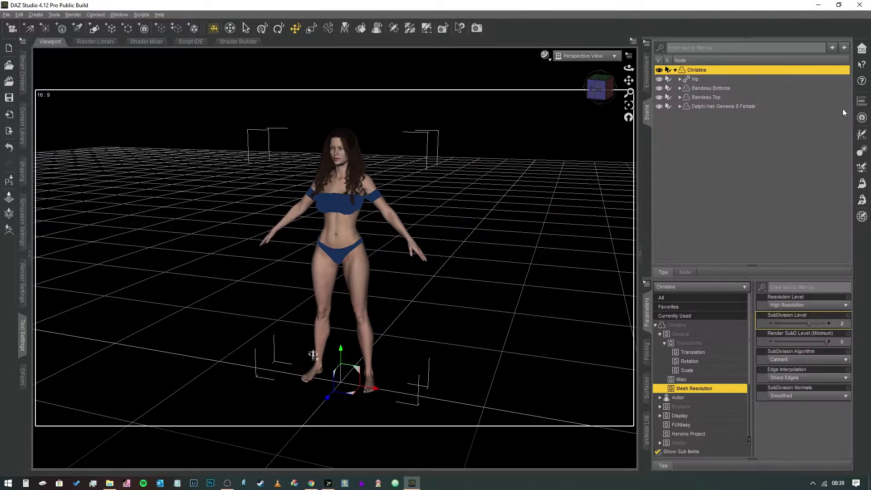
left_click(675, 70)
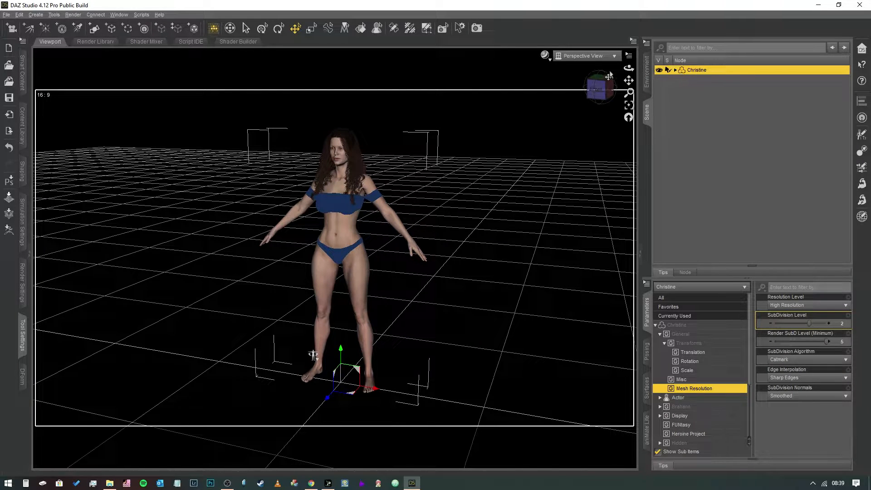
left_click(34, 15)
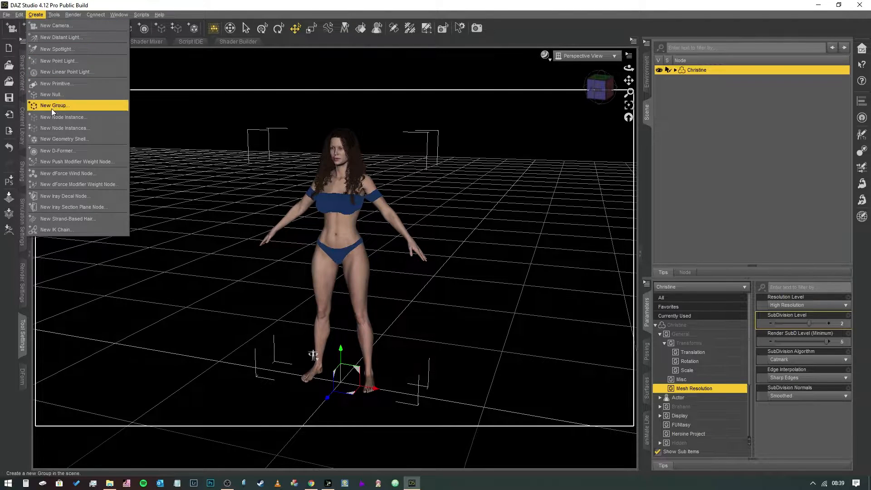
left_click(53, 152)
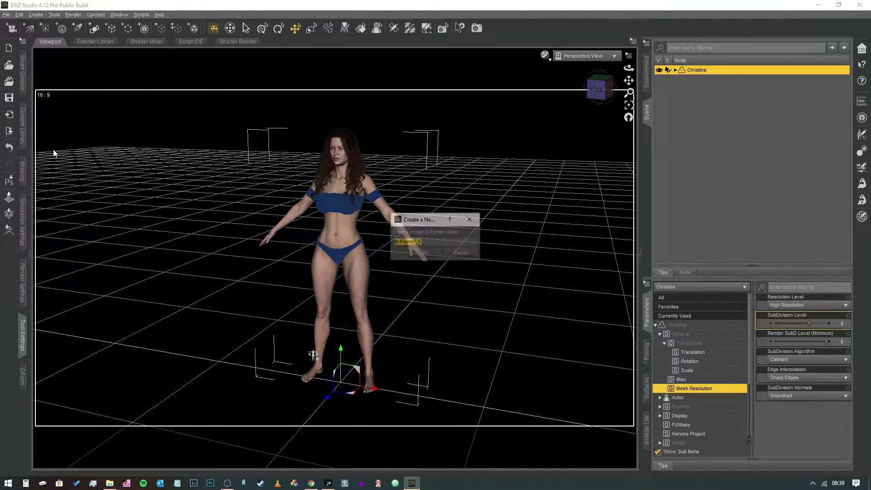
left_click(424, 255)
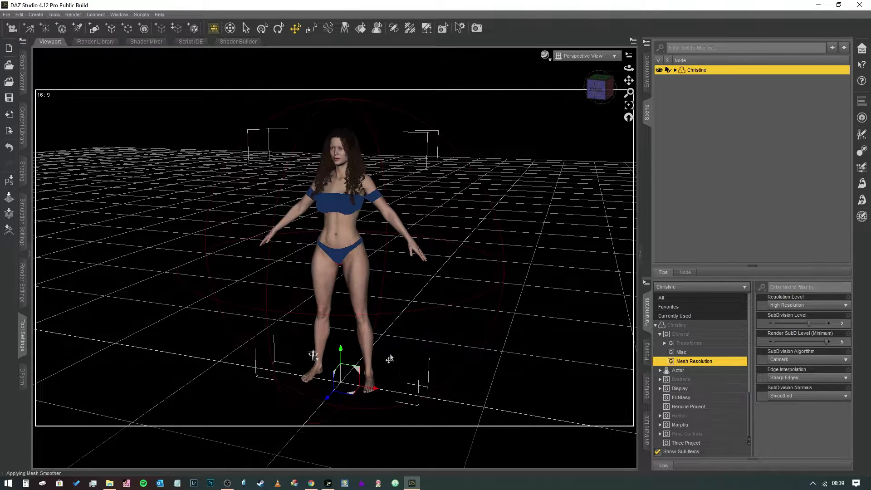
- Move D-Former_1_Base to the front of the figure's lower abdomen, at about X 5.03, Y 106.77, Z 10.49
left_click(675, 70)
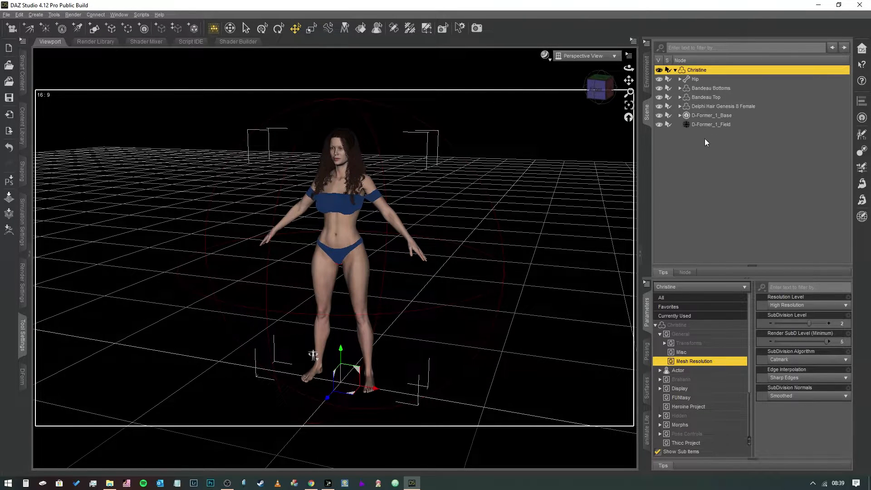
left_click(714, 116)
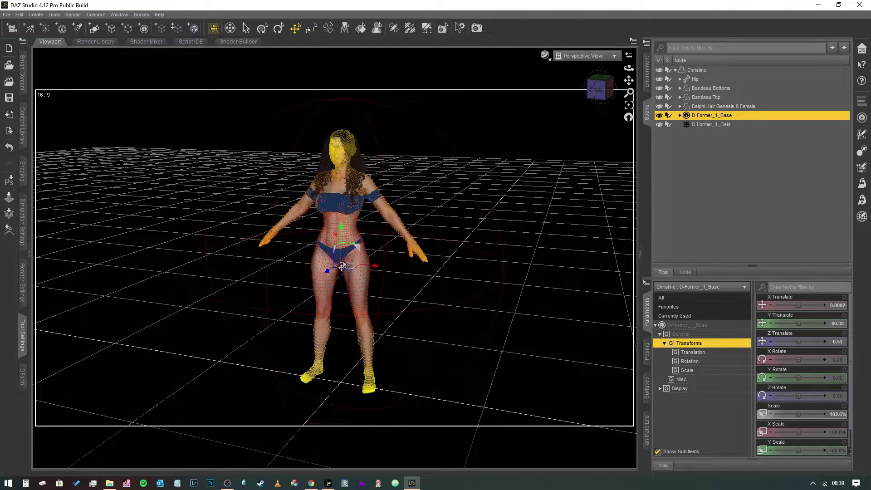
scroll(596, 114, "up", 2)
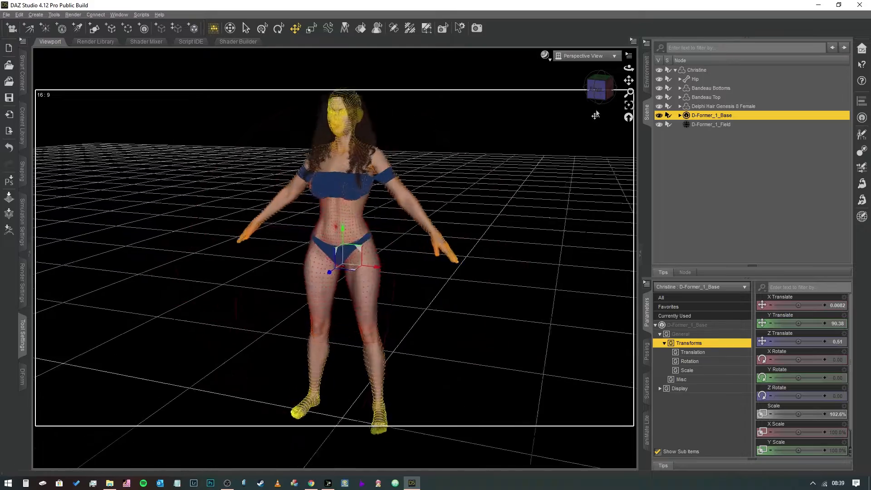
scroll(596, 115, "up", 6)
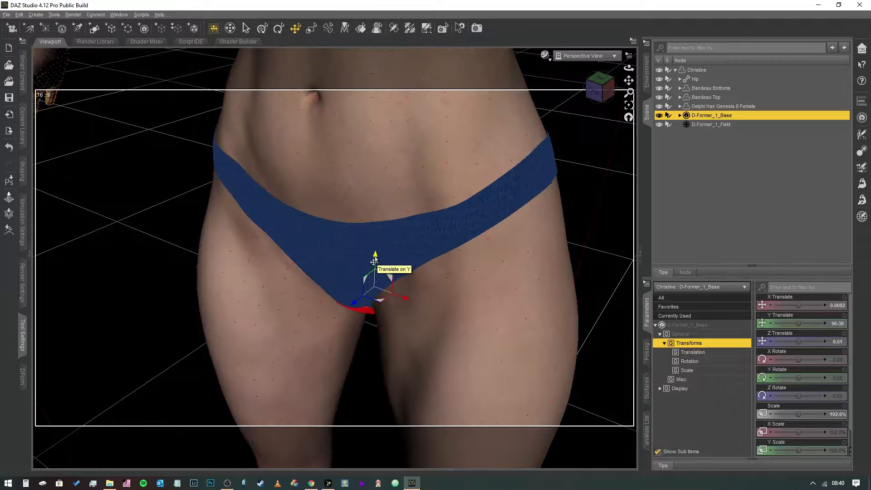
left_click_drag(373, 262, 381, 172)
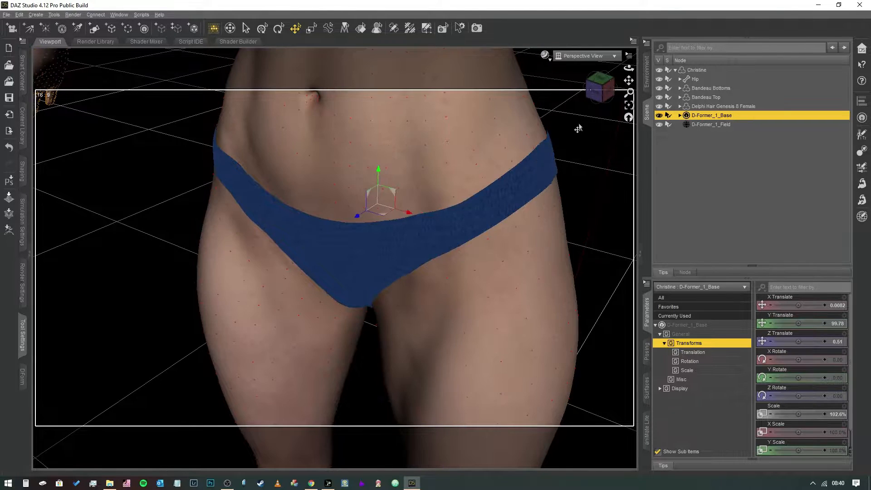
left_click(598, 93)
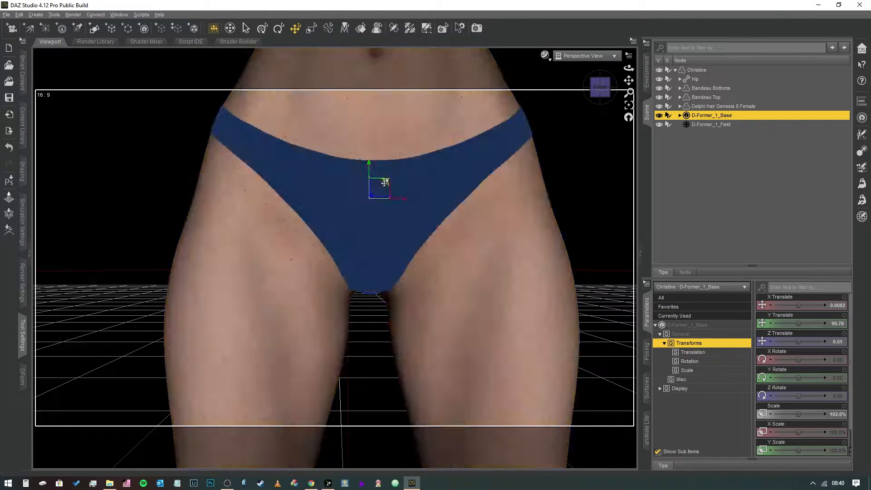
left_click_drag(387, 180, 447, 119)
left_click_drag(594, 84, 557, 114)
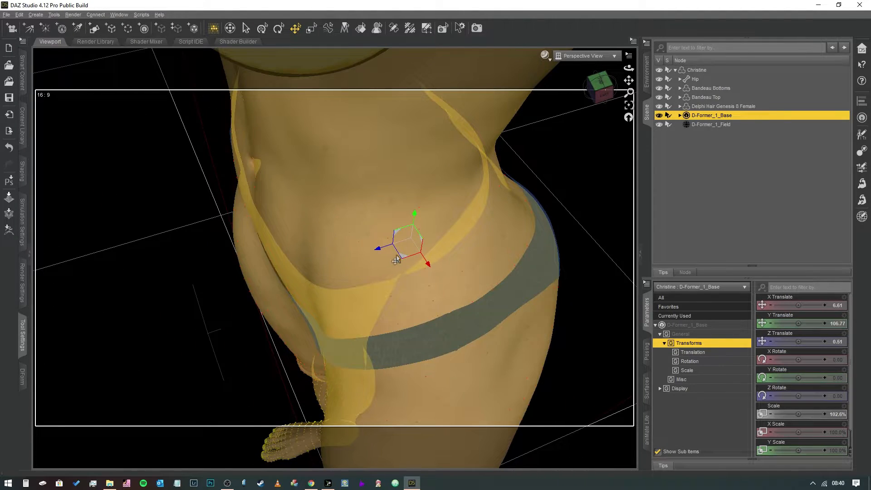
left_click_drag(403, 262, 271, 289)
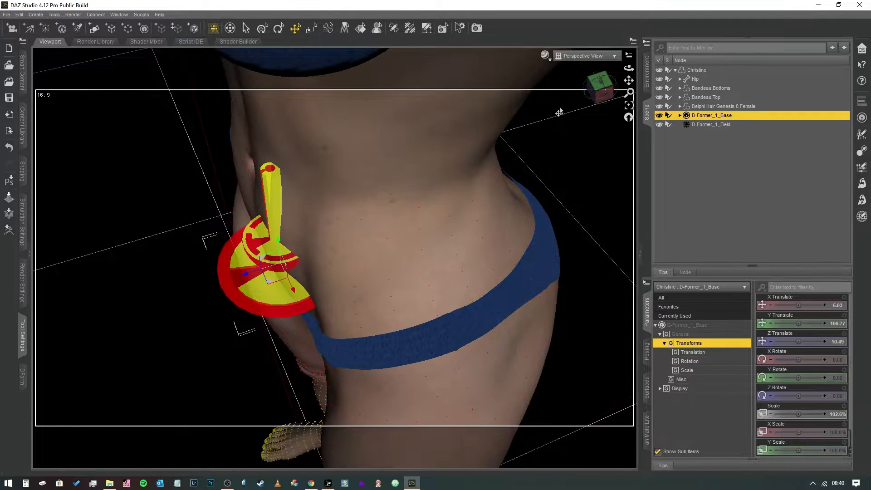
left_click(598, 91)
mouse_move(593, 90)
left_mouse_down()
mouse_move(608, 93)
mouse_move(594, 90)
left_mouse_up()
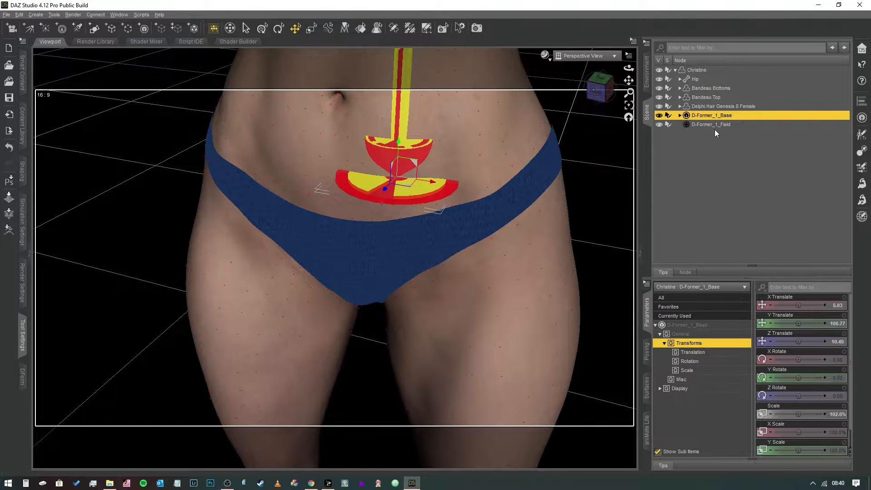
- Copy the translation and scale of D-Former_1_Base onto D-Former_1_Field so that both share the same position
left_click(717, 126)
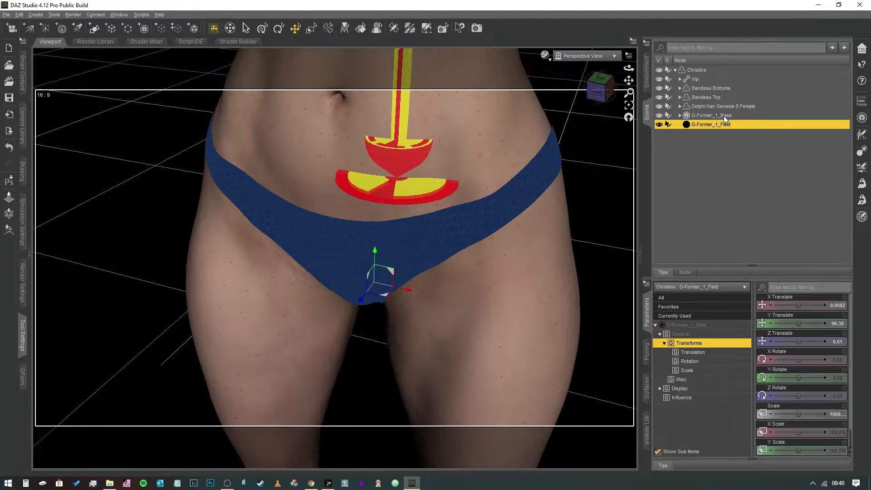
left_click(723, 115)
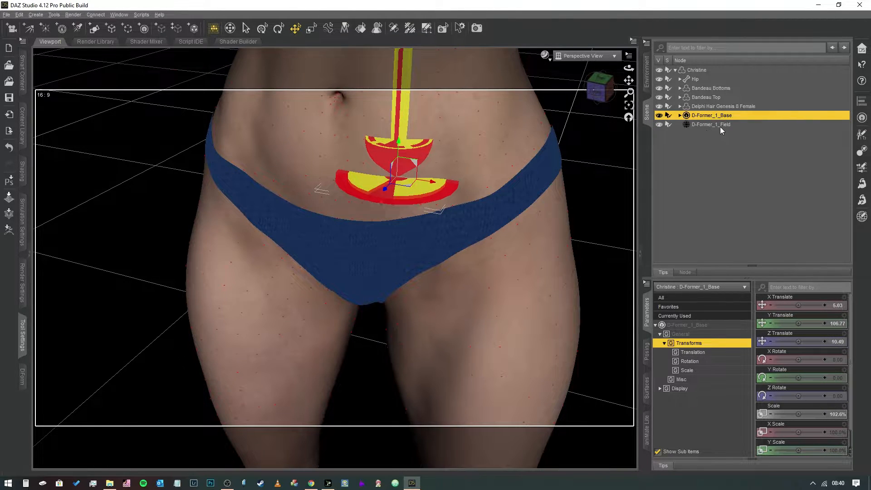
left_click(723, 126)
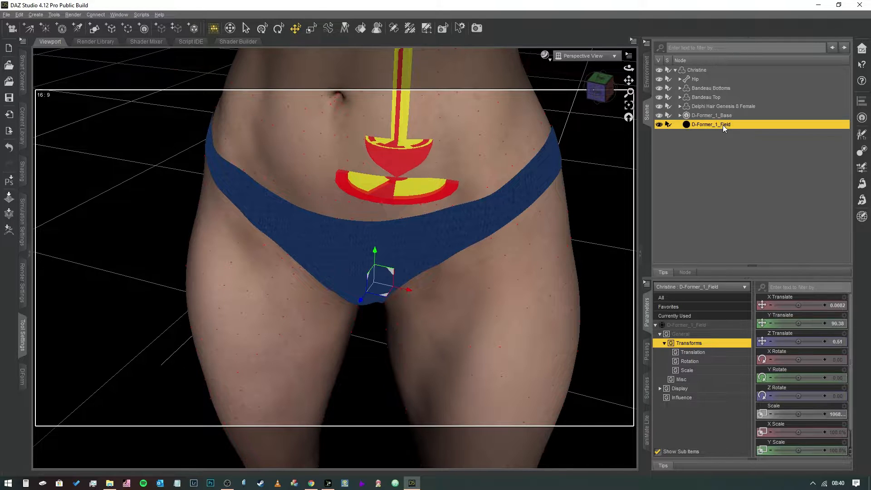
key("ctrl+z")
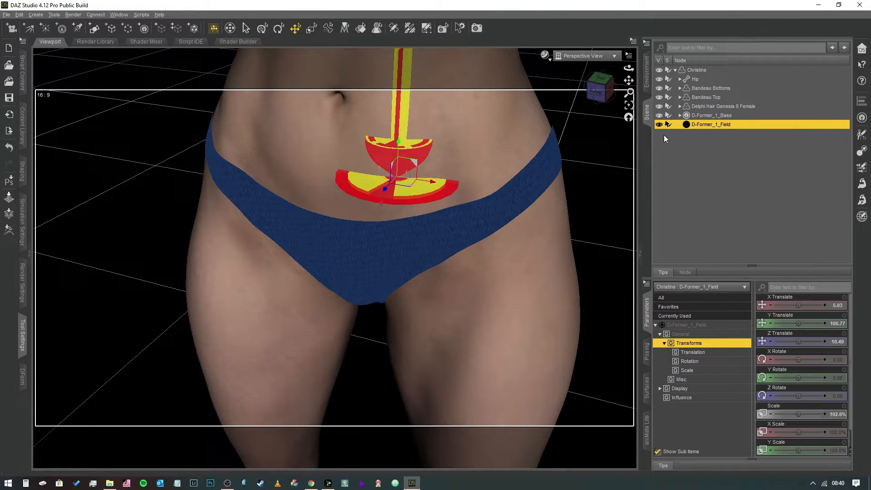
left_click(708, 117)
left_click(712, 125)
left_click_drag(603, 91, 640, 101)
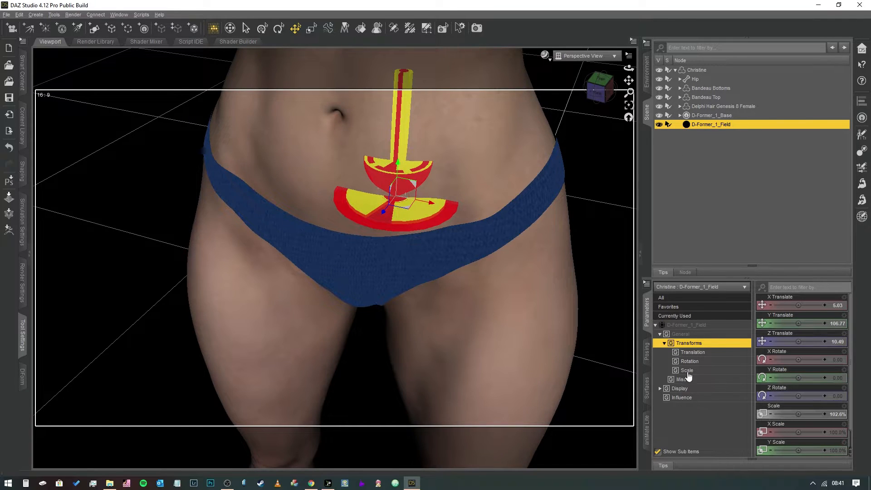
- Set the influence mode of D-Former_1_Field to Weight Map
left_click(676, 118)
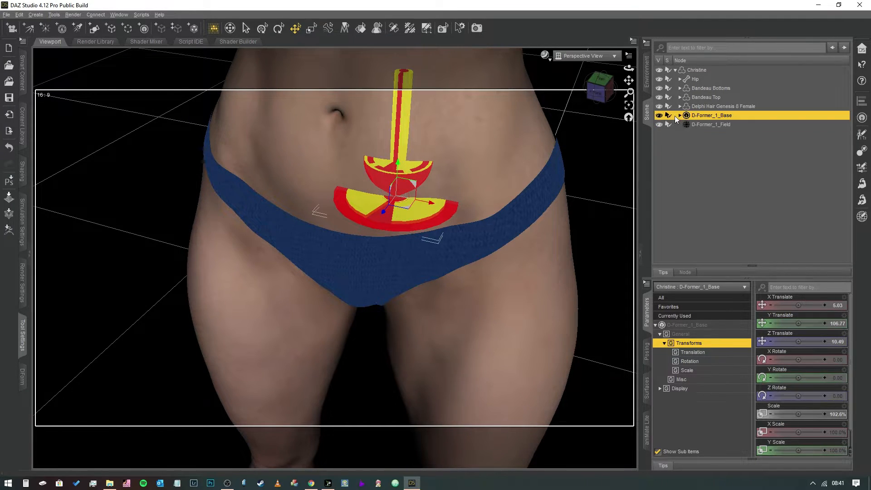
left_click(720, 124)
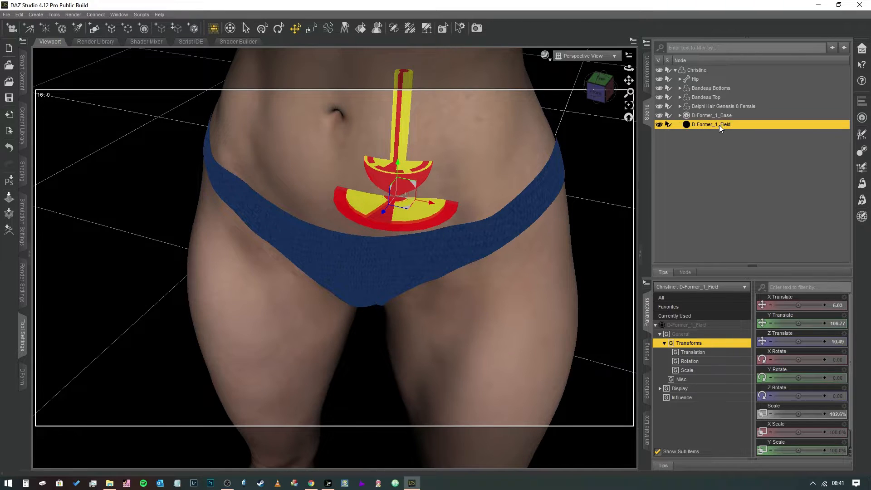
left_click(690, 399)
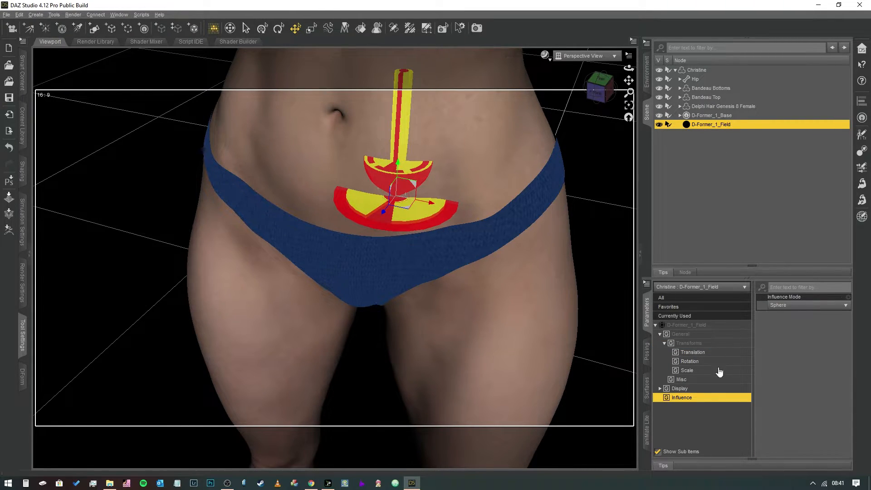
left_click(807, 308)
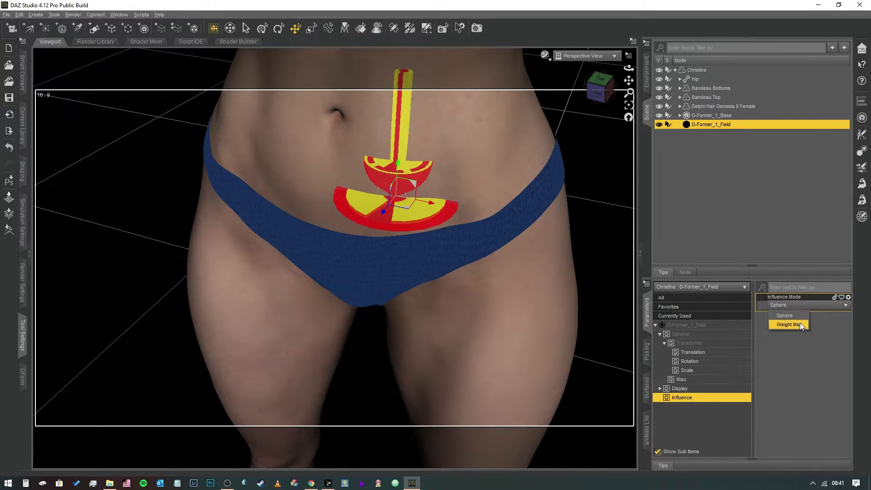
left_click(795, 322)
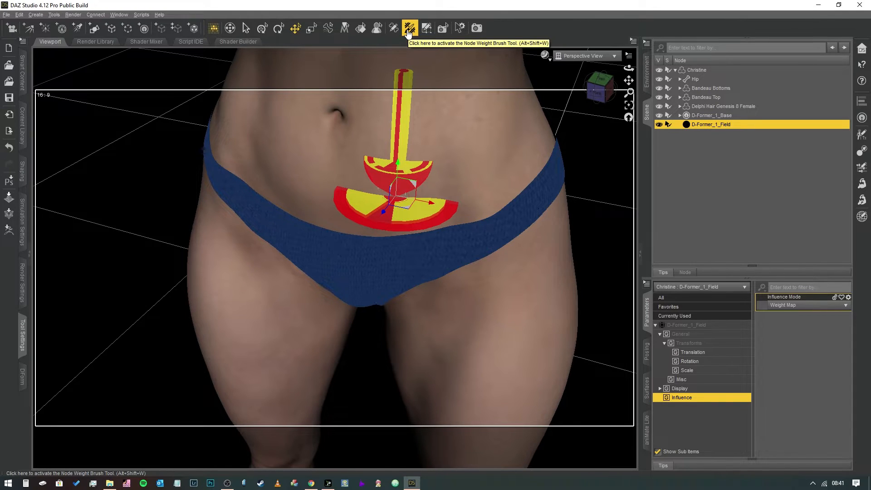
- Activate the Node Weight Map Brush and add an Influence Weights map to the D-Former field
left_click(408, 30)
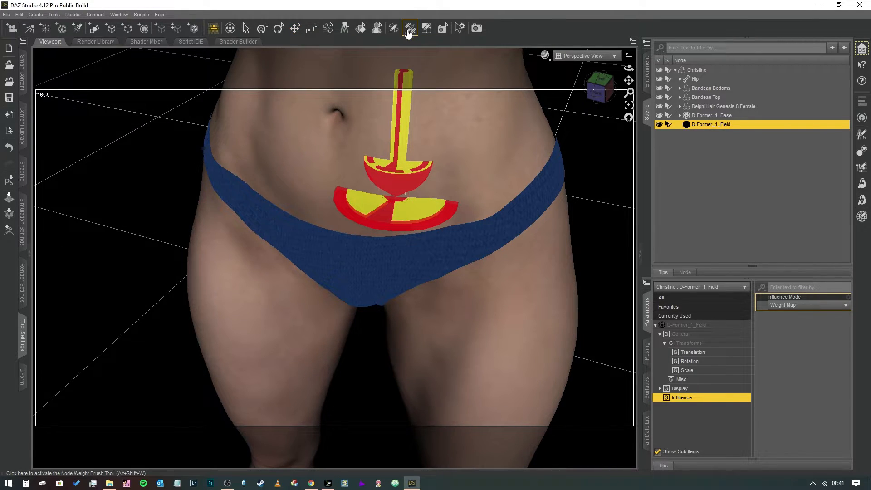
left_click(20, 327)
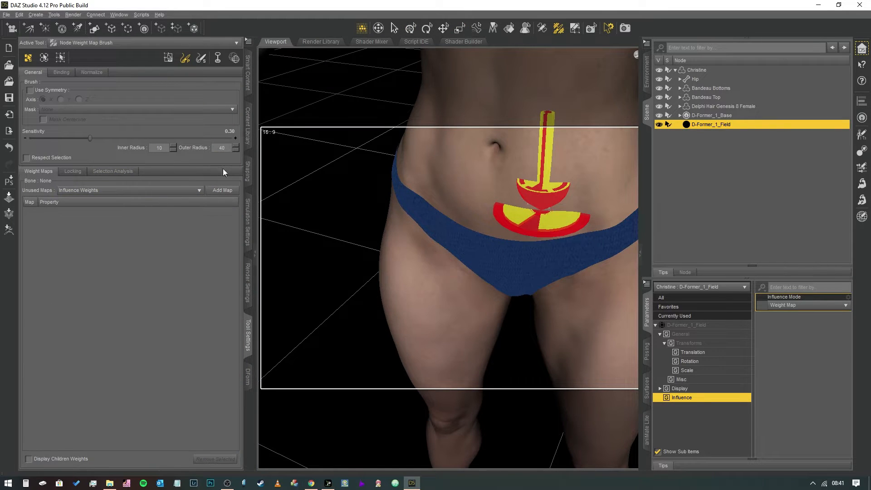
left_click(233, 190)
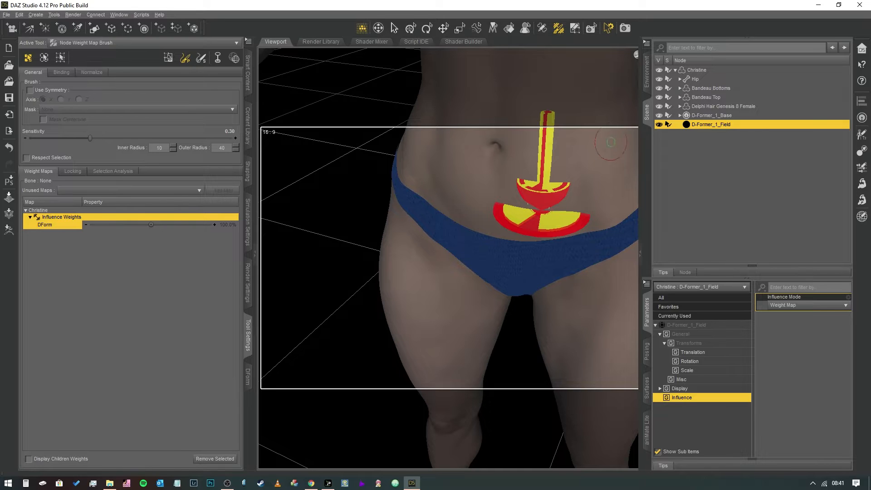
- Paint a patch of influence weight on the lower abdomen around the D-Former, just above the bikini bottoms
left_click(647, 117)
scroll(731, 101, "up", 4)
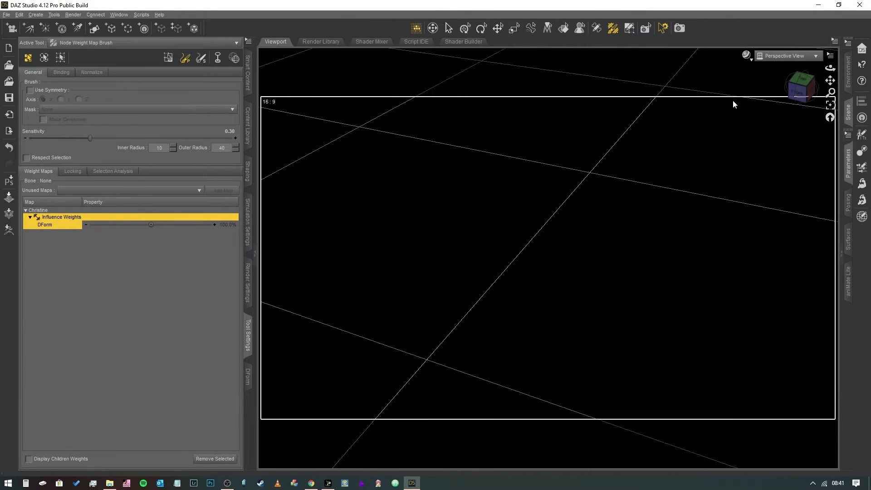
scroll(781, 95, "down", 3)
left_click_drag(830, 80, 849, 85)
mouse_move(445, 269)
left_mouse_down()
mouse_move(476, 272)
mouse_move(440, 268)
mouse_move(457, 251)
left_mouse_up()
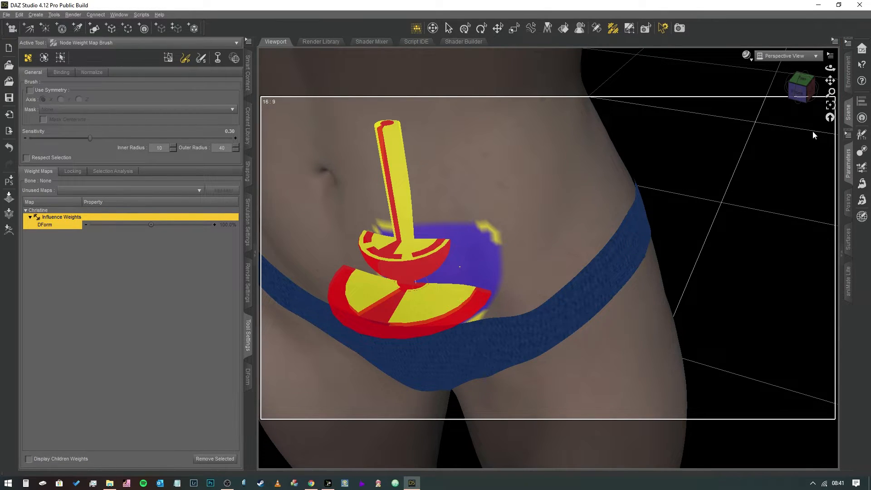
- Hide D-Former_1_Base and its child D-Former_1 in the scene to uncover the painted weight area
left_click(848, 113)
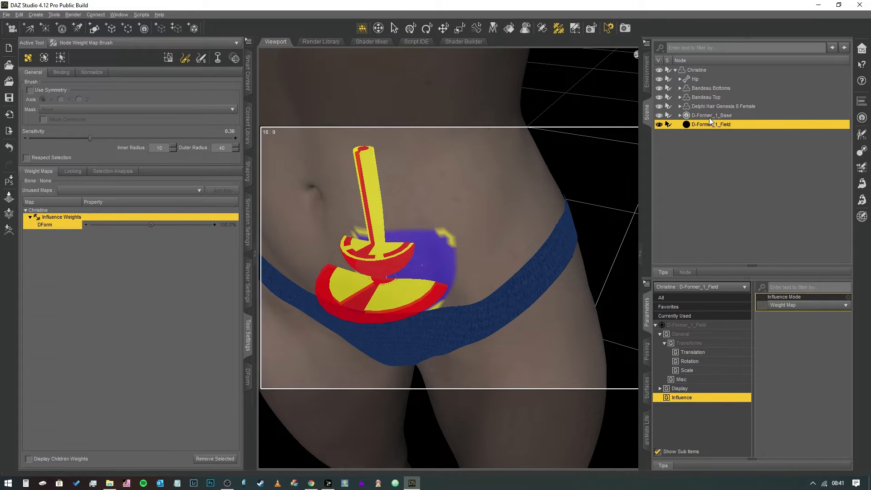
left_click(660, 116)
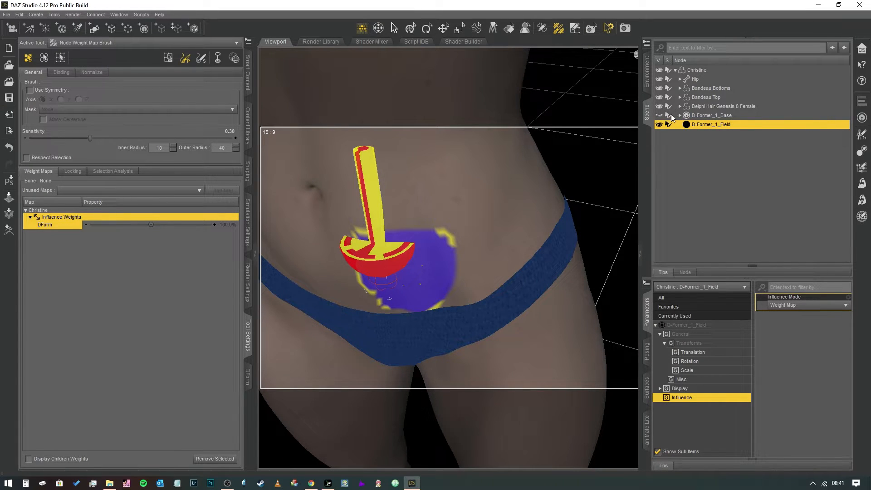
left_click(679, 115)
left_click(660, 124)
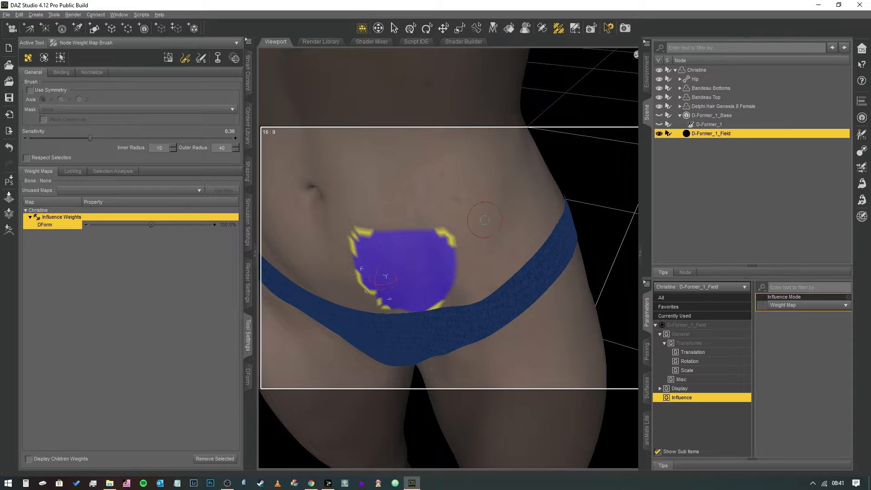
left_click(648, 116)
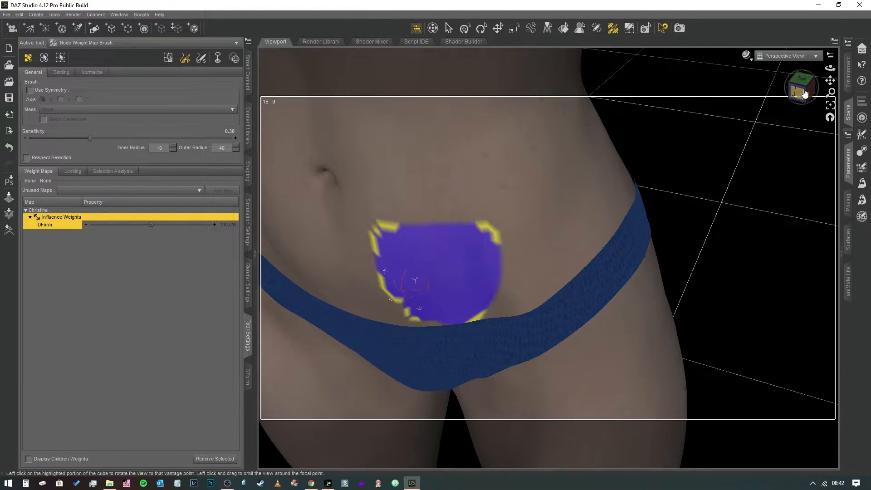
scroll(652, 136, "up", 3)
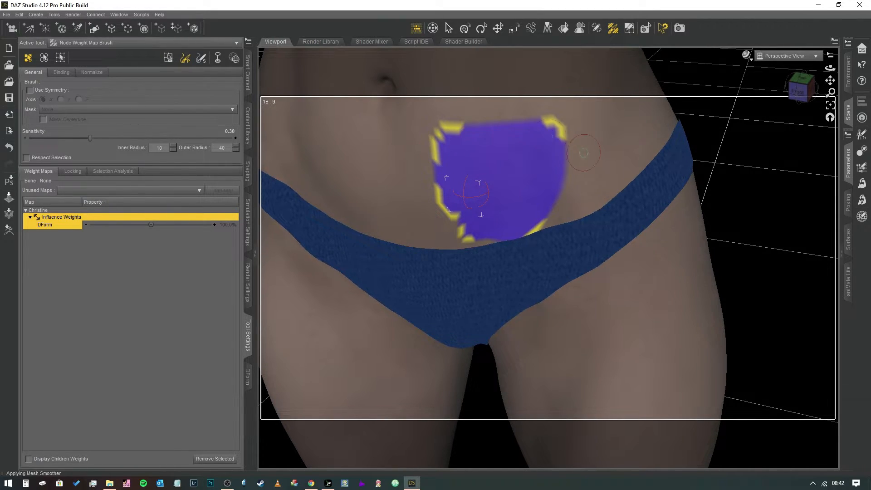
- Reshape the painted influence weight patch on the lower abdomen by undoing strokes at its edges and extending it sideways
key("ctrl+z")
key("ctrl+z")
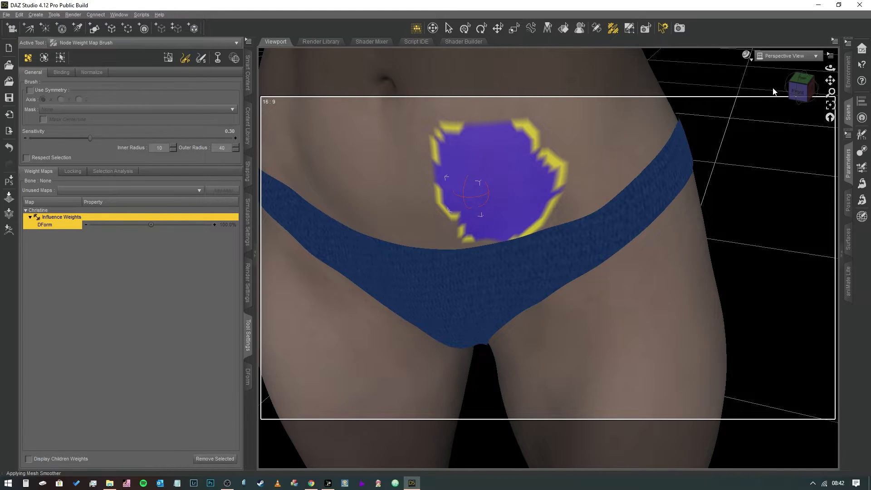
mouse_move(799, 90)
left_mouse_down()
mouse_move(771, 104)
mouse_move(801, 90)
left_mouse_up()
key("ctrl+z")
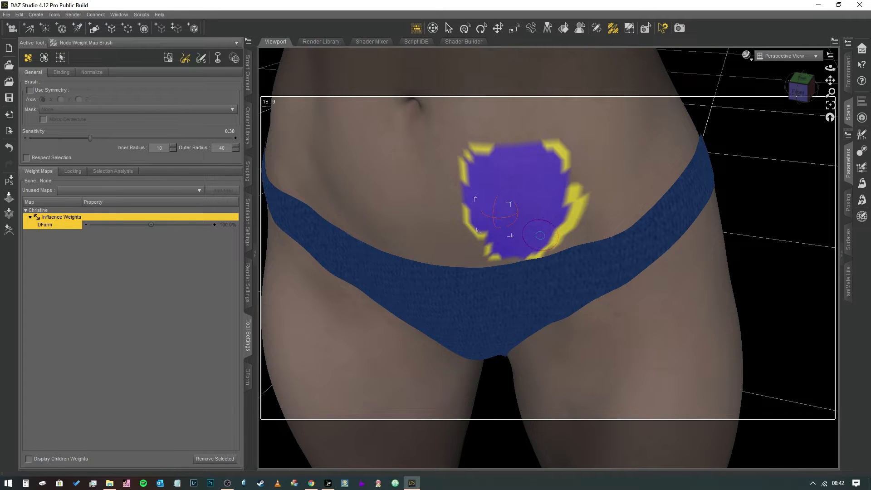
key("ctrl+z")
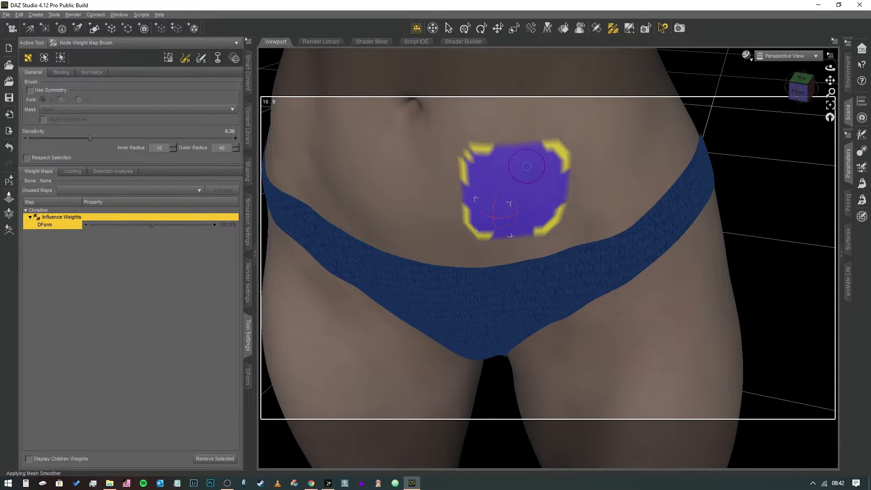
mouse_move(573, 158)
left_mouse_down("alt")
mouse_move(507, 190)
mouse_move(492, 183)
left_mouse_up("alt")
key("ctrl+z")
key("ctrl+z")
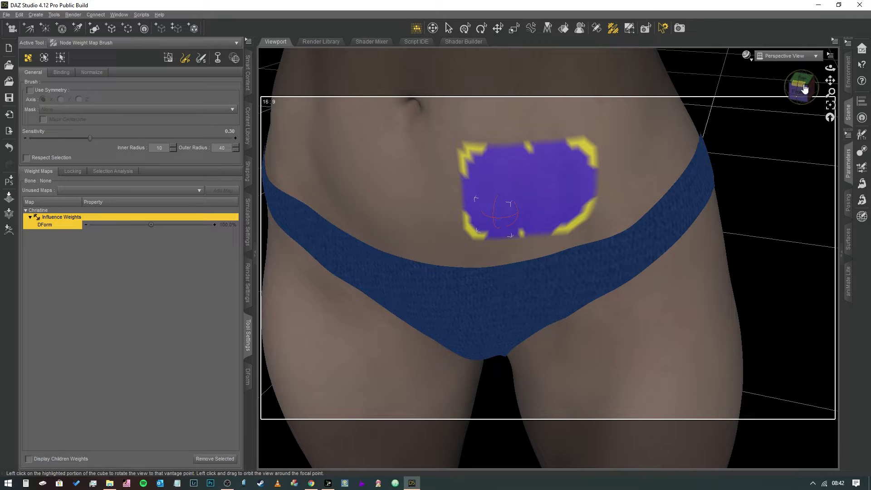
- Unhide D-Former_1_Base and D-Former_1, and translate D-Former_1 to about X -0.74 and Z 3.53
left_click(848, 117)
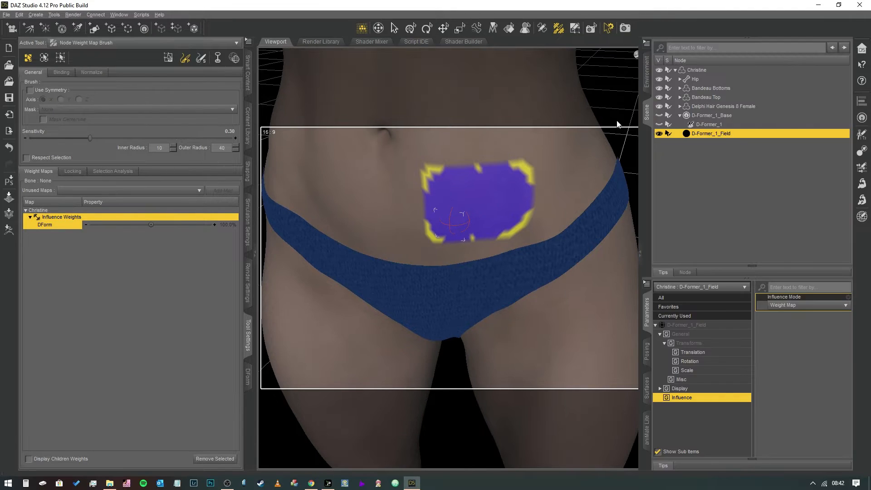
left_click(442, 29)
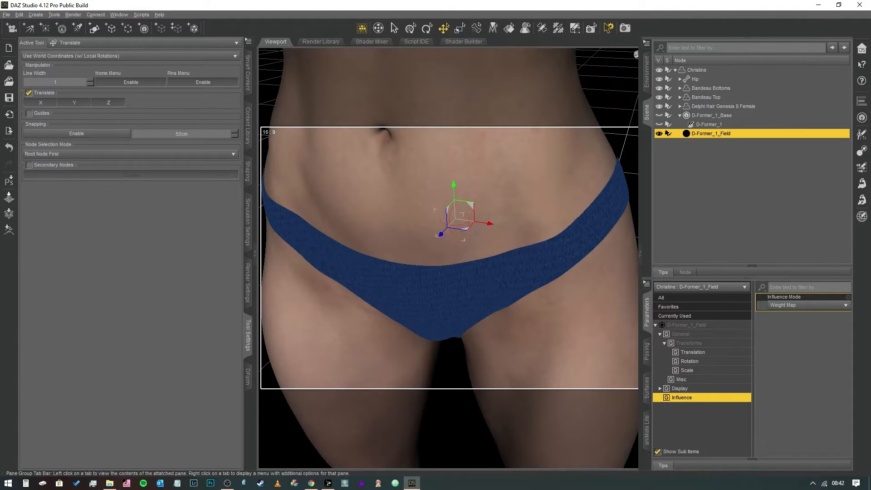
left_click(714, 127)
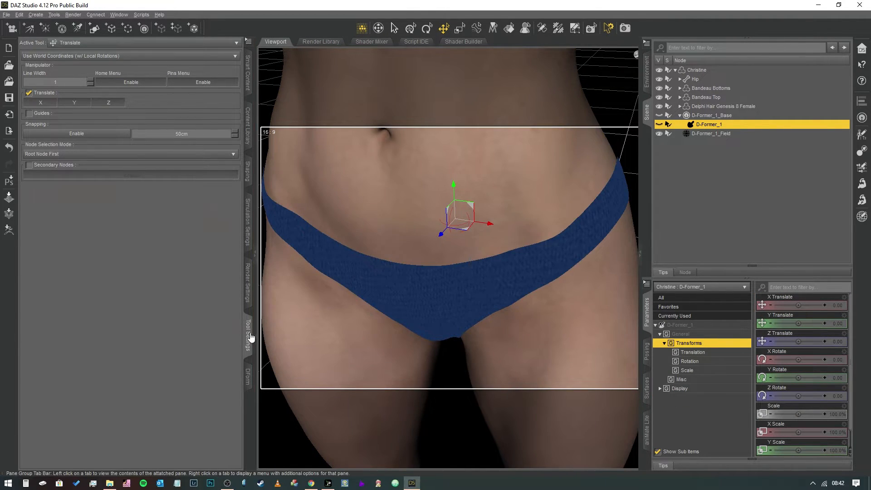
left_click(249, 337)
left_click_drag(597, 91, 584, 97)
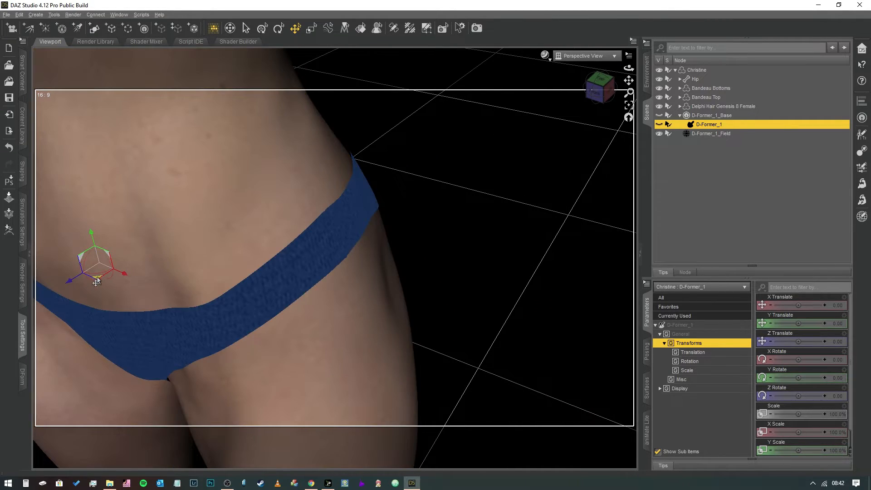
mouse_move(103, 282)
left_mouse_down()
mouse_move(64, 298)
mouse_move(95, 272)
left_mouse_up()
left_click(660, 124)
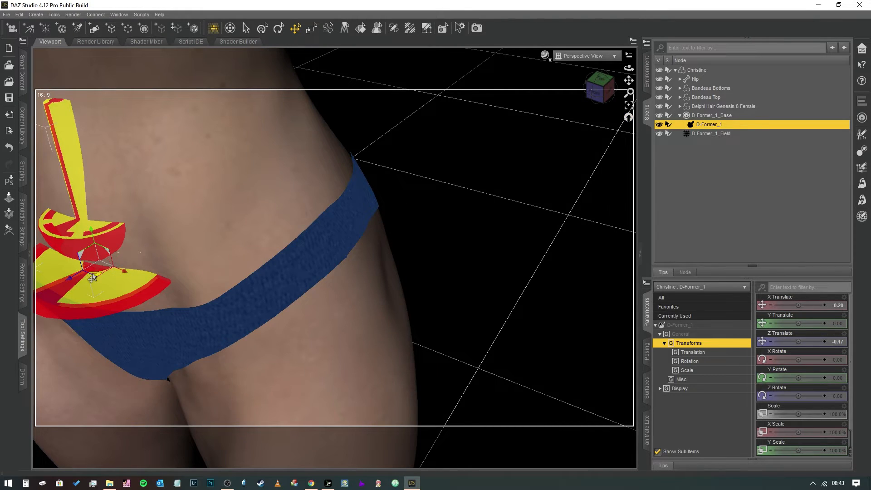
left_click_drag(93, 279, 101, 296)
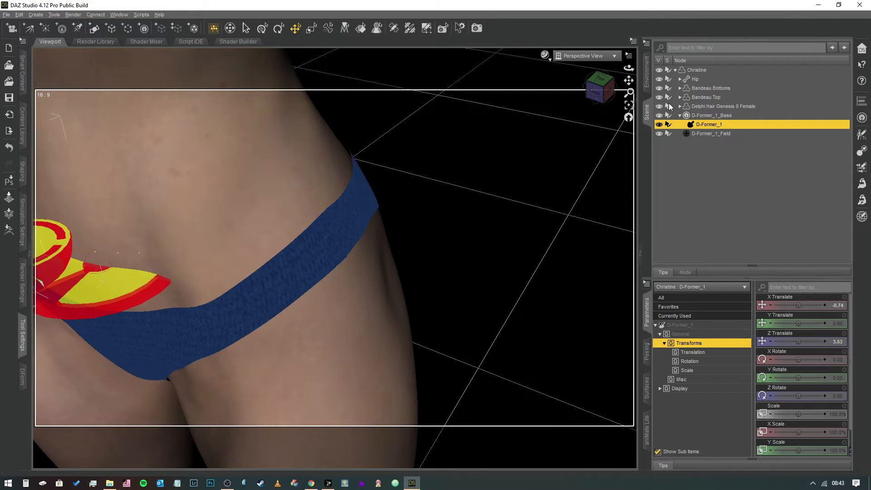
- Translate D-Former_1_Base to about X 5.99, Y 107.71 and Z 9.77 over the lower abdomen
left_click(713, 115)
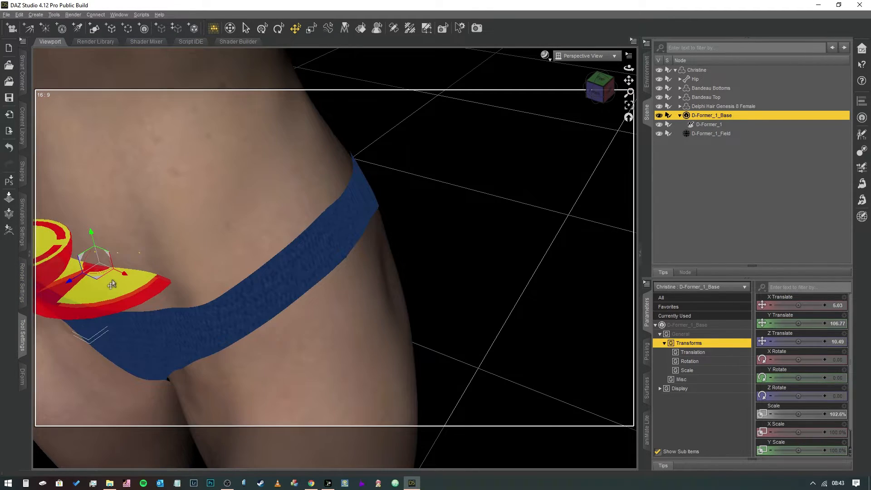
left_click_drag(96, 283, 46, 312)
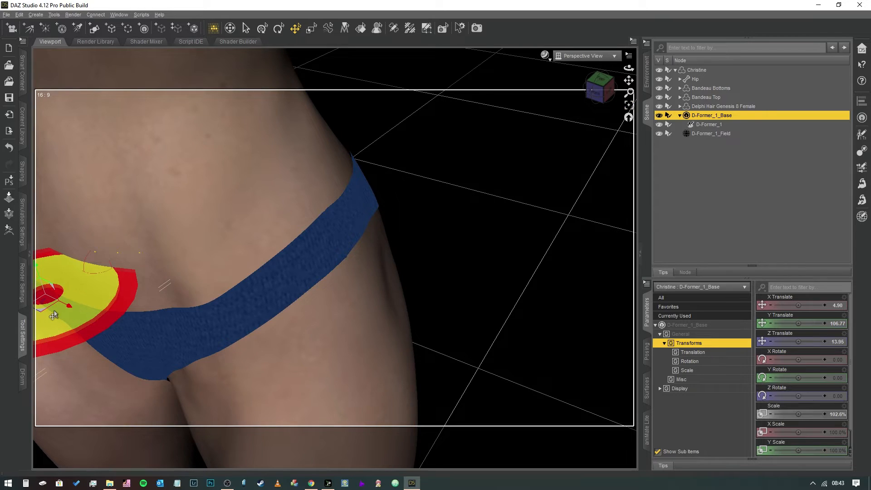
left_click_drag(57, 309, 115, 240)
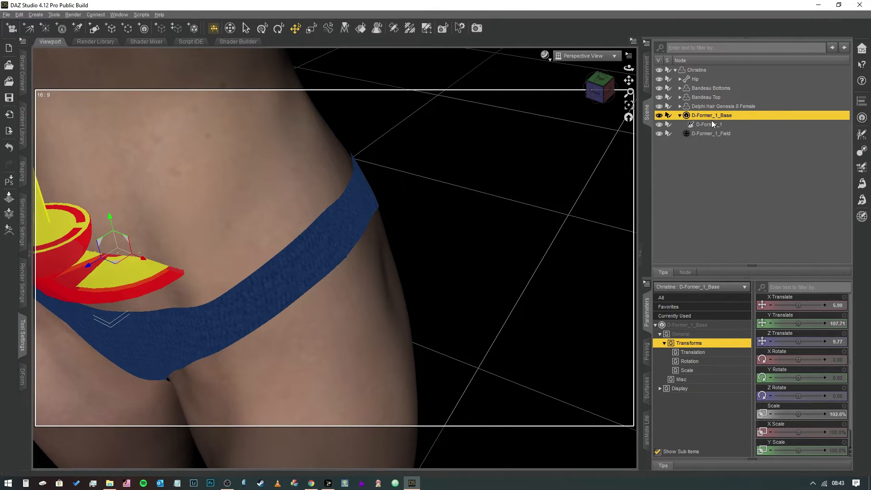
- Push D-Former_1 toward the body, to about X -3.20 and Z -1.30
left_click(714, 124)
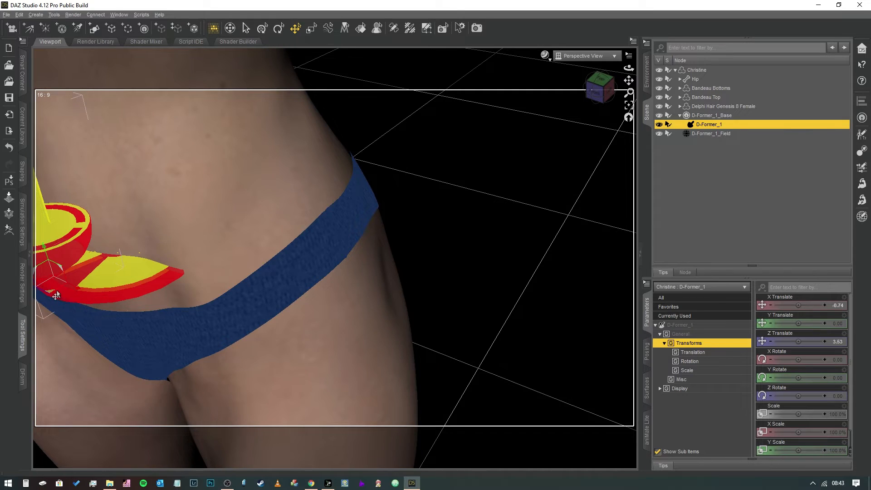
left_click_drag(50, 295, 132, 194)
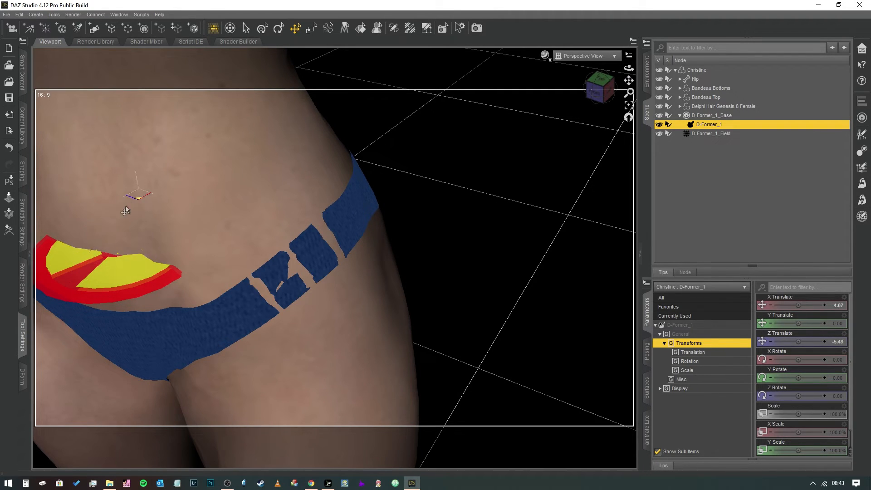
left_click_drag(0, 317, 92, 220)
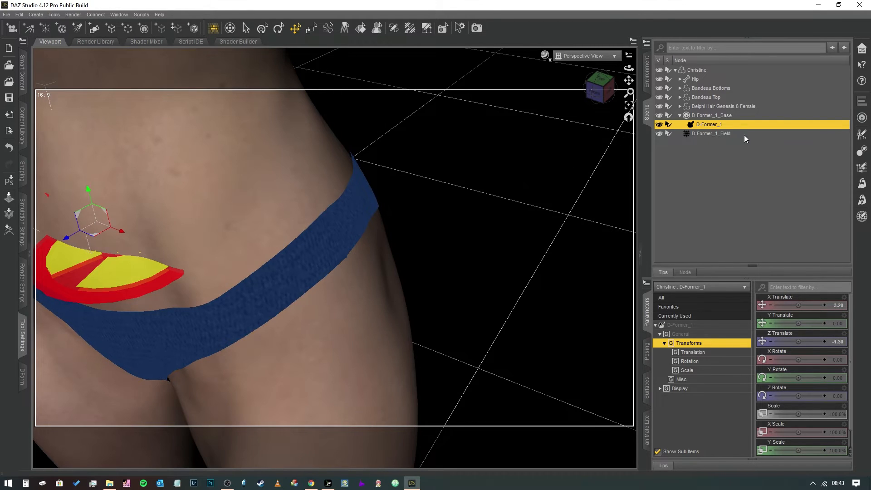
- Set the influence mode of D-Former_1_Field to Sphere and enlarge the field's scale to about 539%
left_click(711, 133)
left_click(799, 304)
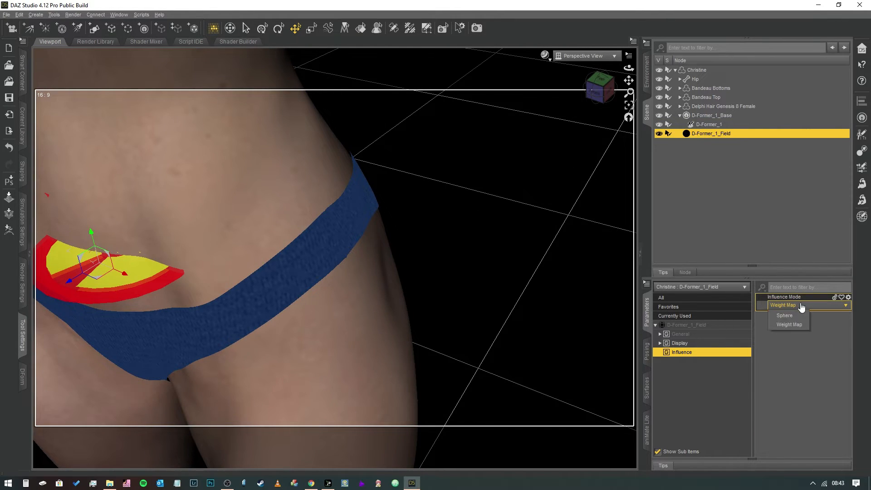
left_click(784, 315)
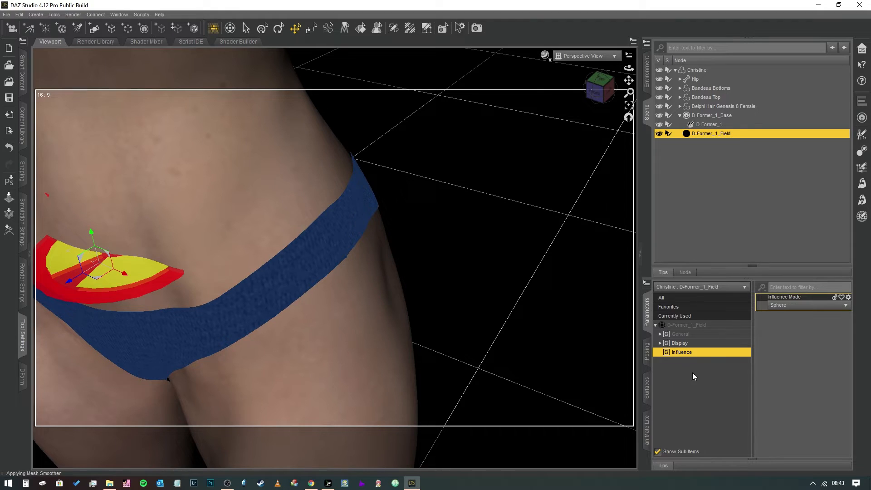
left_click(679, 326)
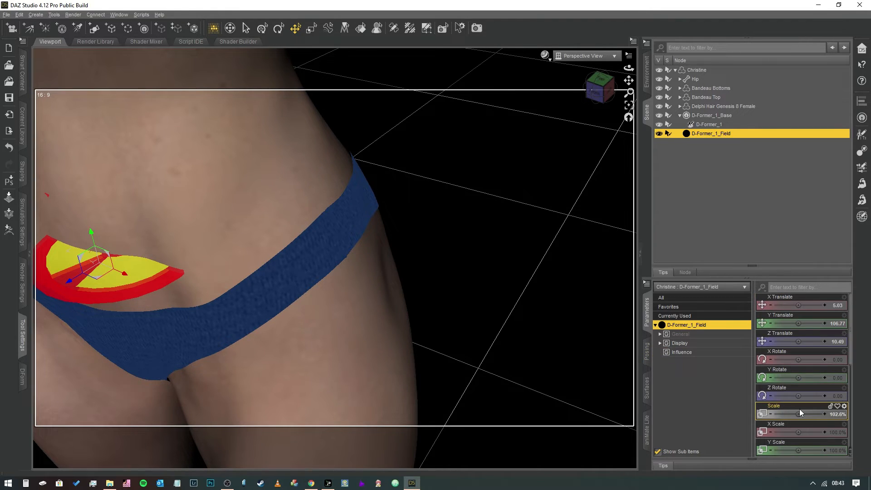
left_click_drag(799, 412, 811, 414)
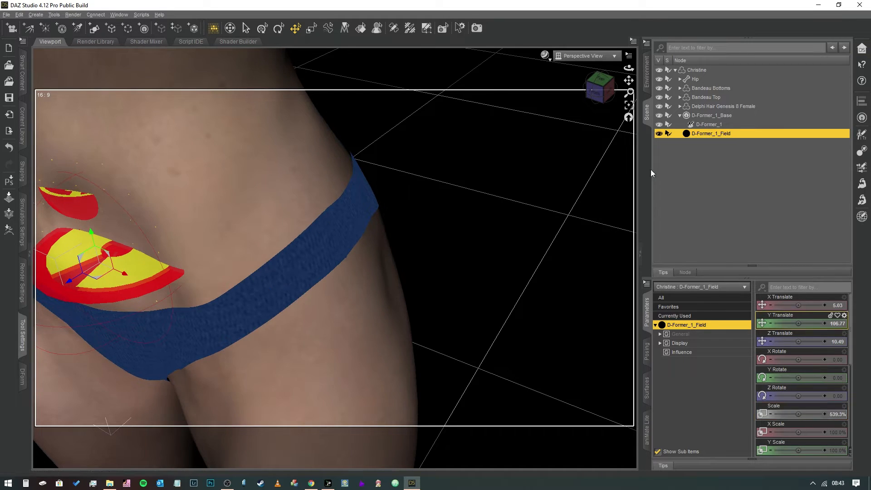
- Translate D-Former_1 to about X 0.083 and Z -2.12 to move the abdominal dent sideways
left_click_drag(595, 92, 609, 94)
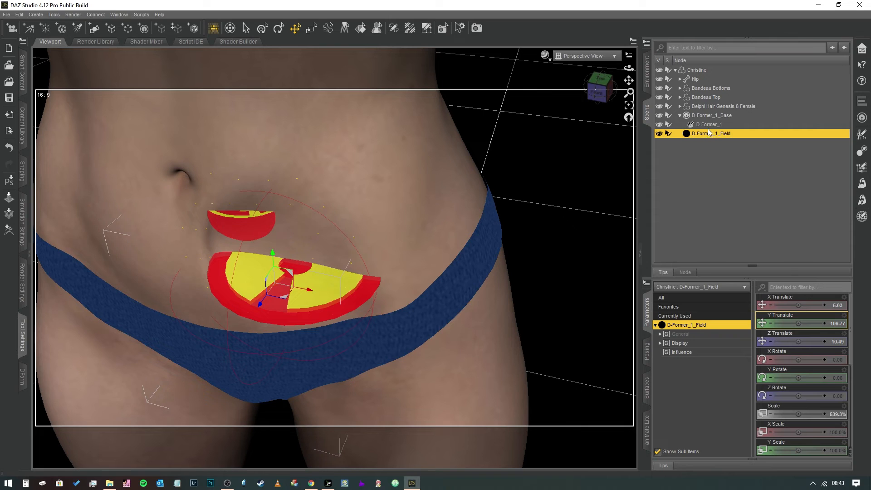
left_click(708, 124)
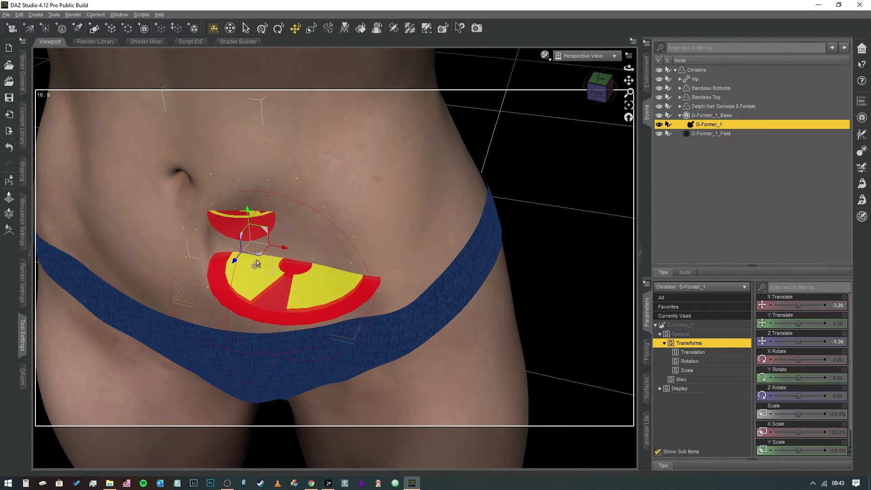
left_click_drag(254, 266, 321, 261)
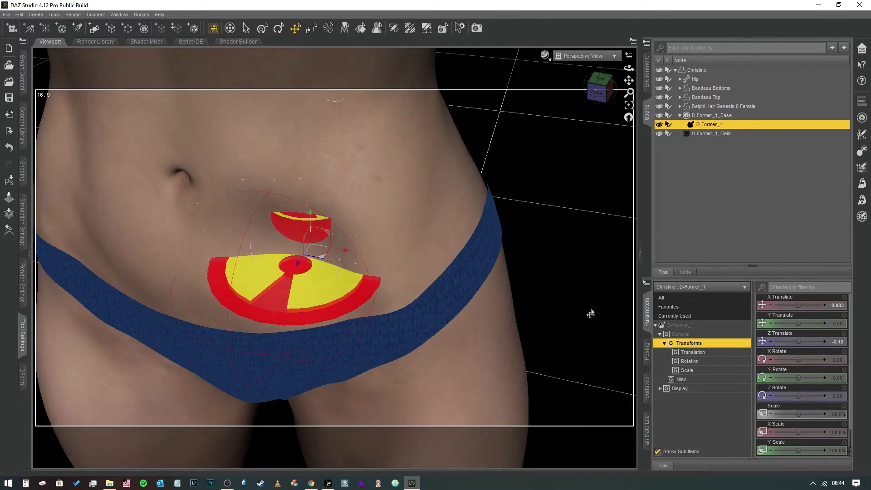
- Set the figure's mesh SubDivision Level to 3
left_click(702, 70)
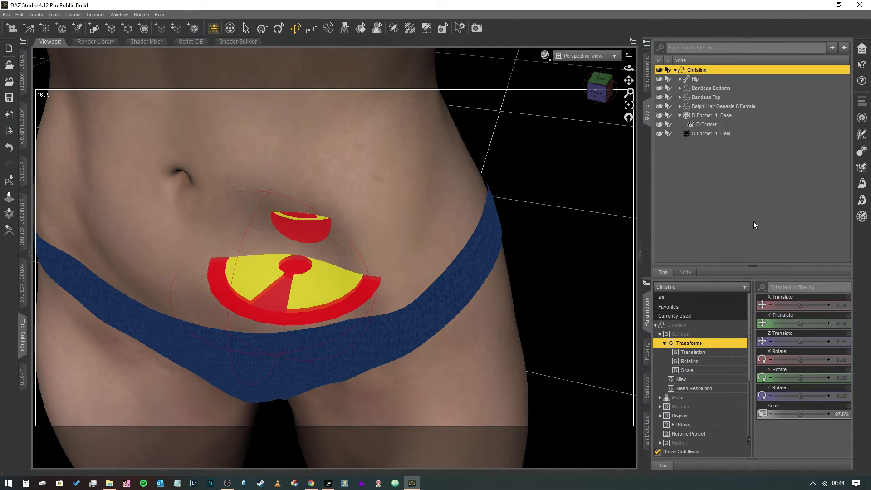
left_click(705, 390)
left_click(842, 324)
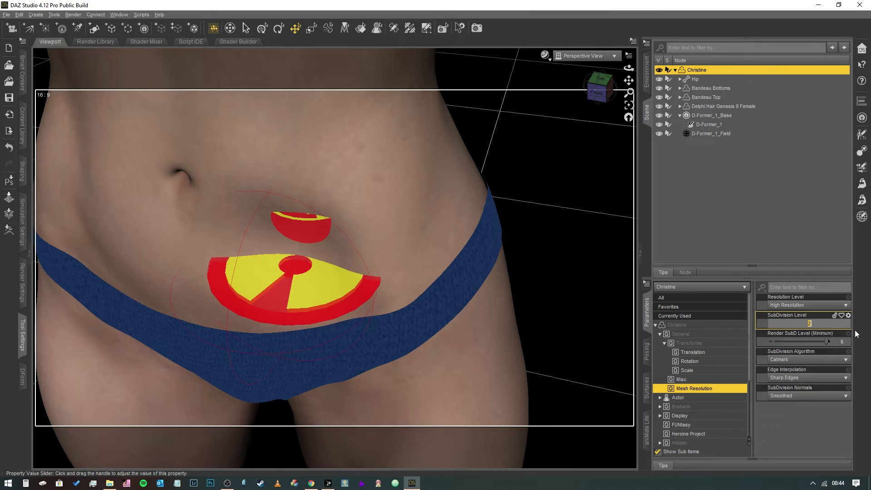
key("Return")
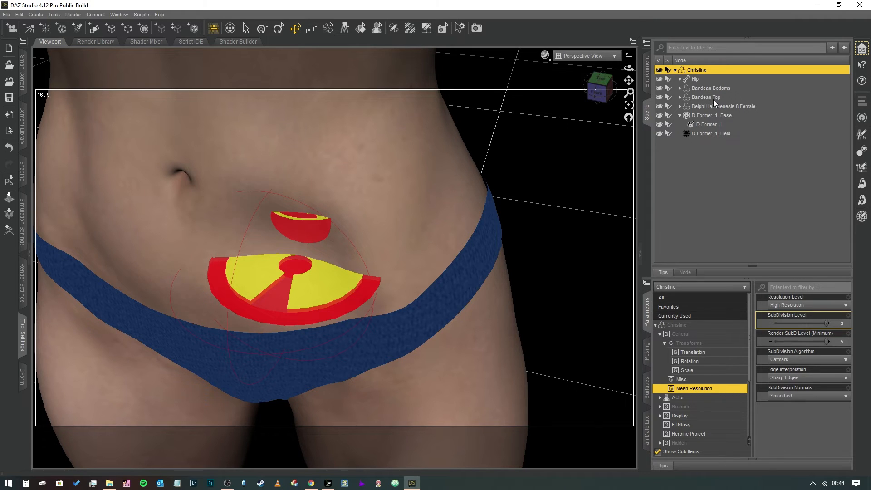
- Push D-Former_1 deeper into the abdomen, to about X -1.10 and Z -3.62
left_click(706, 114)
left_click(709, 125)
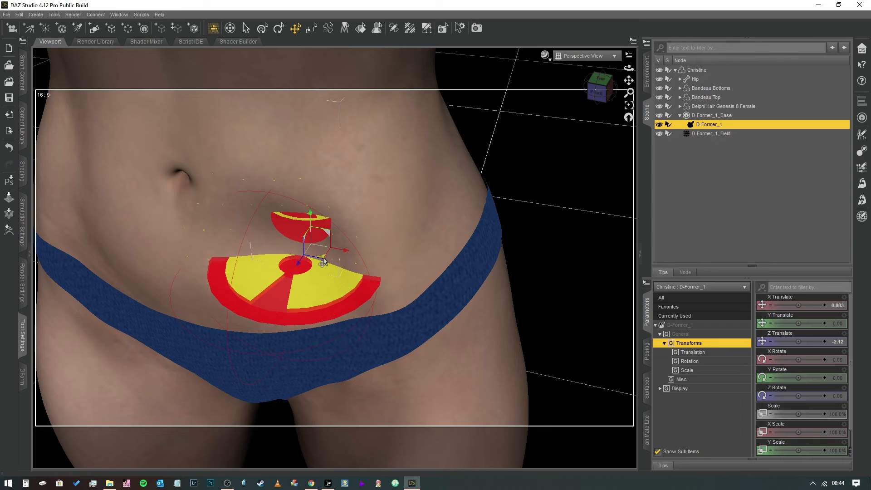
mouse_move(323, 262)
left_mouse_down()
mouse_move(300, 273)
mouse_move(307, 241)
mouse_move(292, 278)
mouse_move(328, 294)
mouse_move(302, 254)
mouse_move(314, 253)
mouse_move(288, 265)
mouse_move(302, 277)
mouse_move(330, 272)
mouse_move(299, 248)
mouse_move(309, 260)
left_mouse_up()
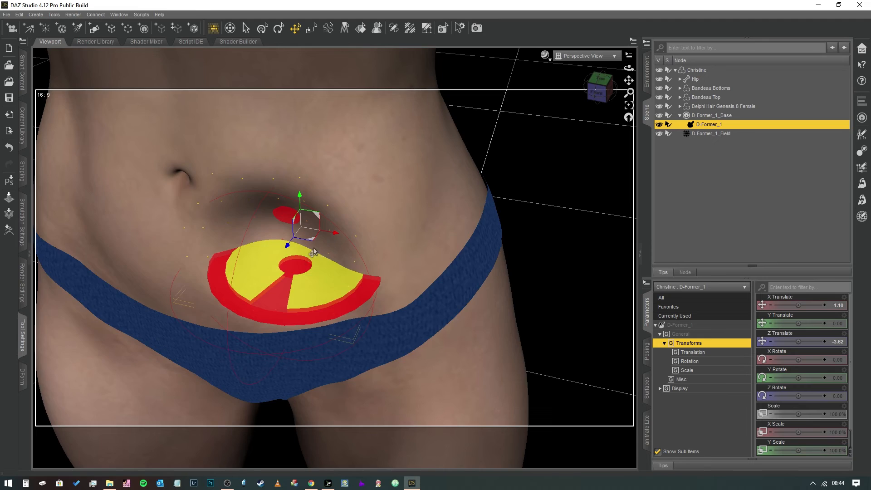